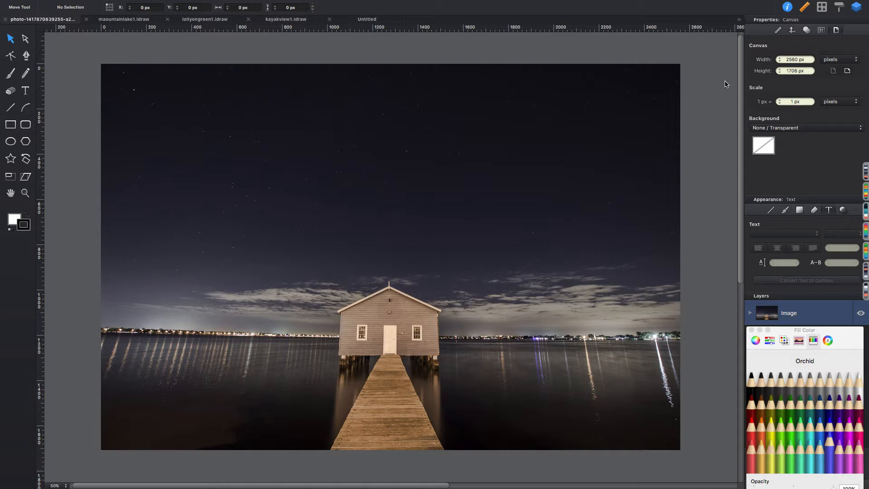
- Look through the open mountain lake, lolly and kayak photo documents, and return to the boathouse night photo
mouse_move(769, 2)
left_click(122, 20)
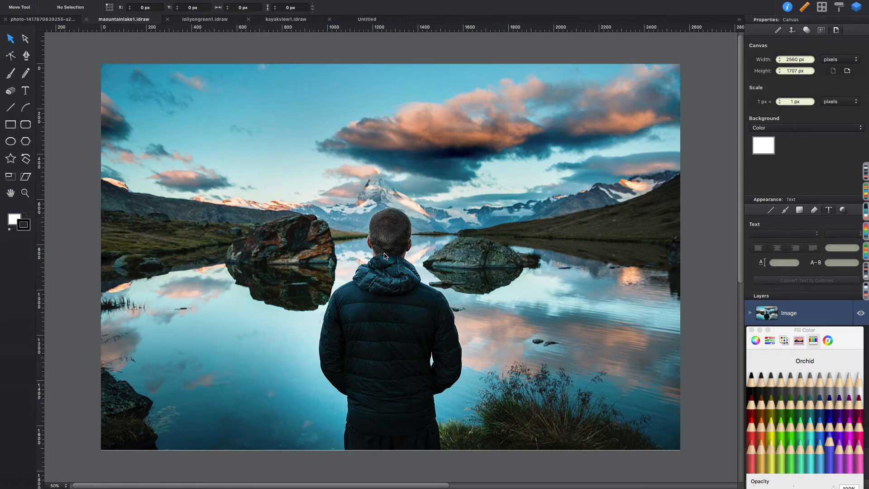
left_click(205, 19)
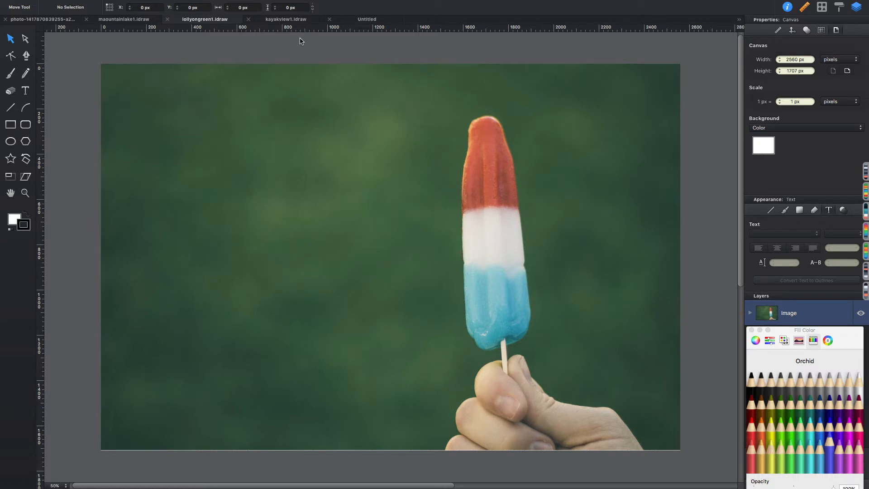
left_click(296, 22)
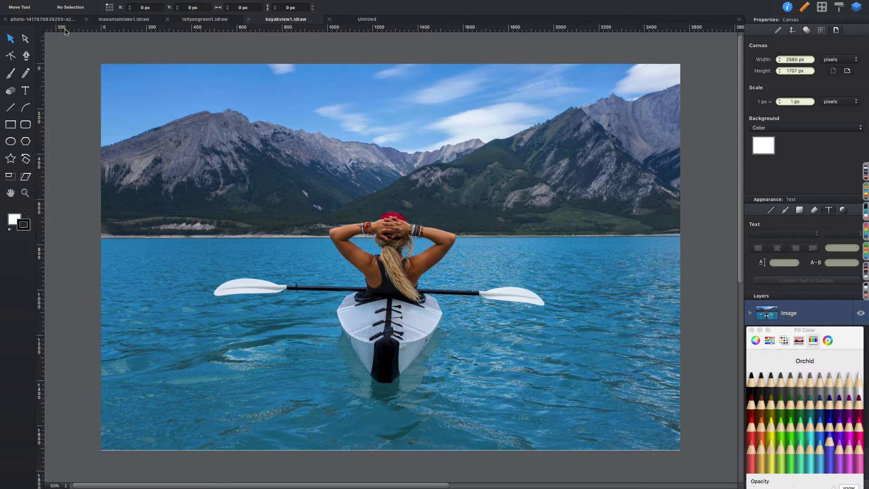
left_click(54, 20)
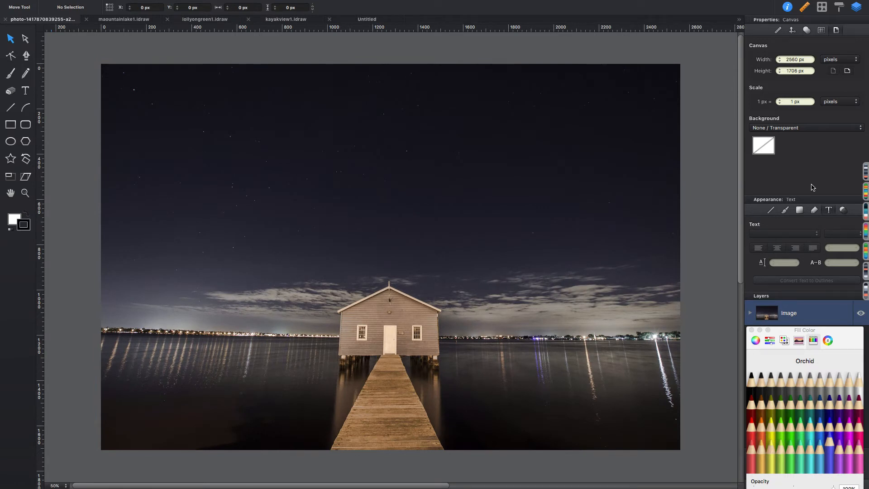
- Add the text CONTACT to the boathouse photo in Gotham at 400 pt
left_click(828, 211)
left_click(26, 92)
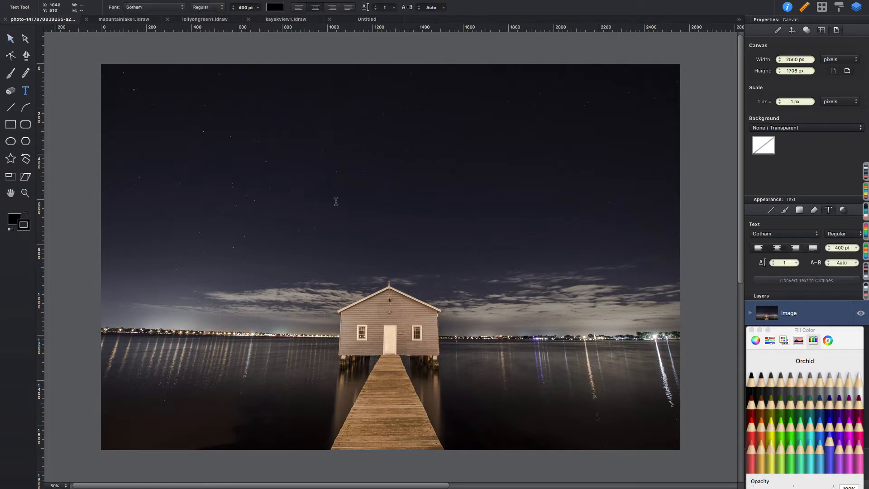
type("C")
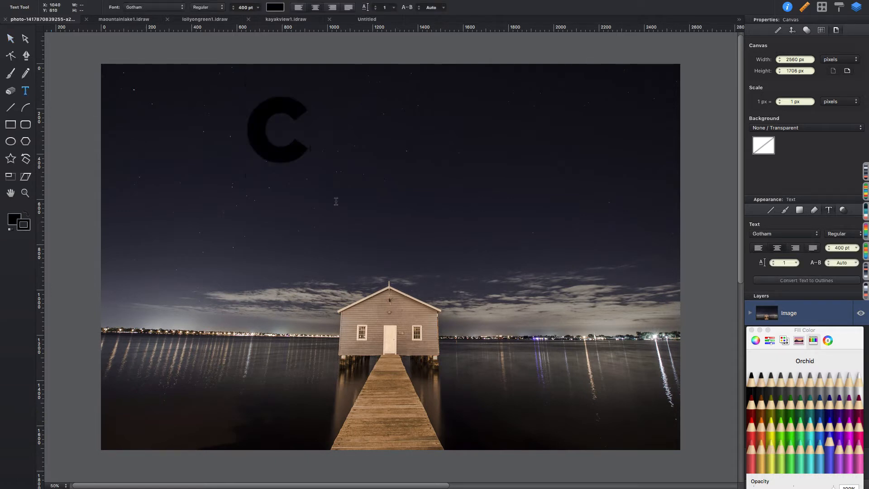
type("ONTACT")
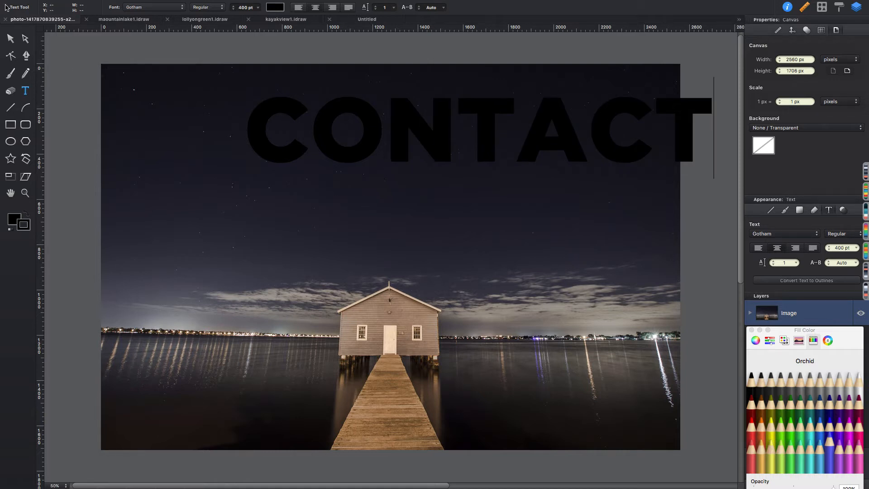
- Move the CONTACT text down so it overlaps the boathouse roof, and colour it white with Snow
left_click(9, 39)
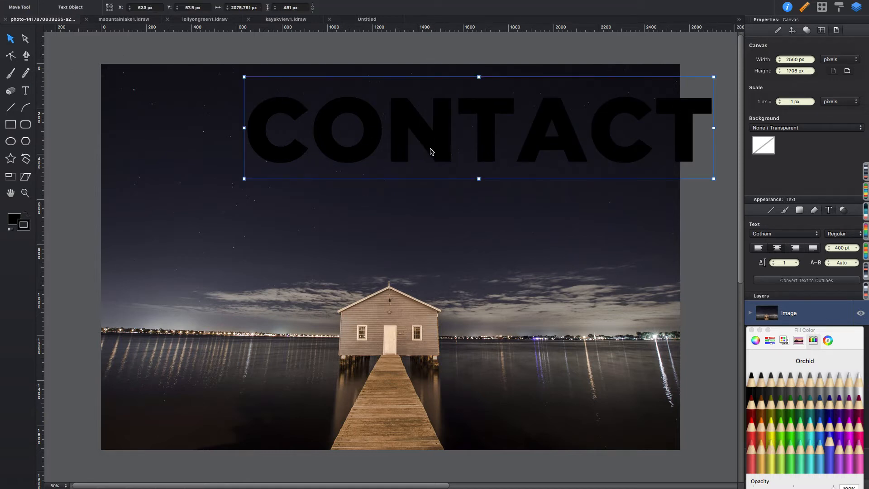
left_click_drag(430, 151, 348, 293)
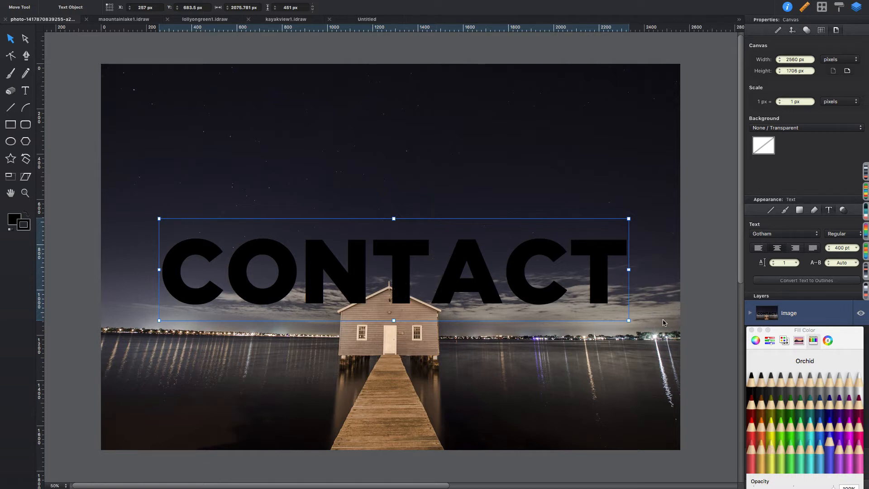
left_click(860, 378)
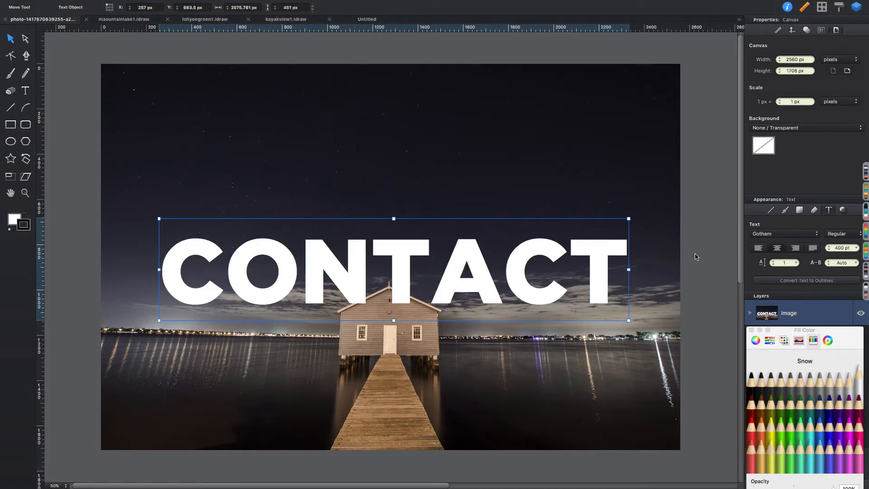
- Convert the CONTACT text to outlines so each letter is a separate path, and clear the selection
left_click(843, 211)
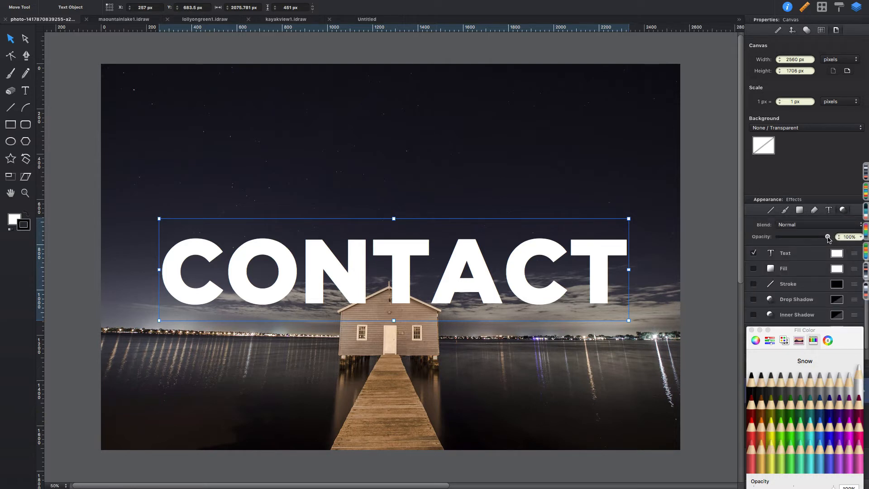
left_click(423, 125)
left_click(105, 5)
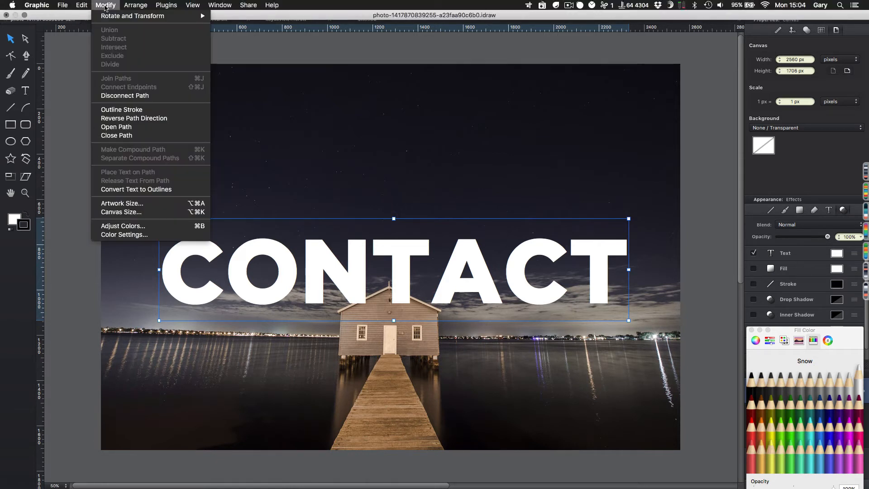
left_click(120, 189)
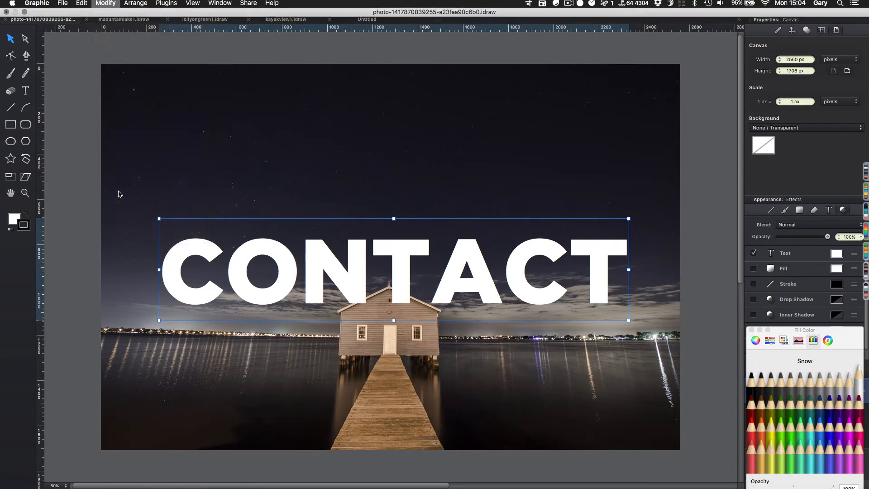
left_click(409, 58)
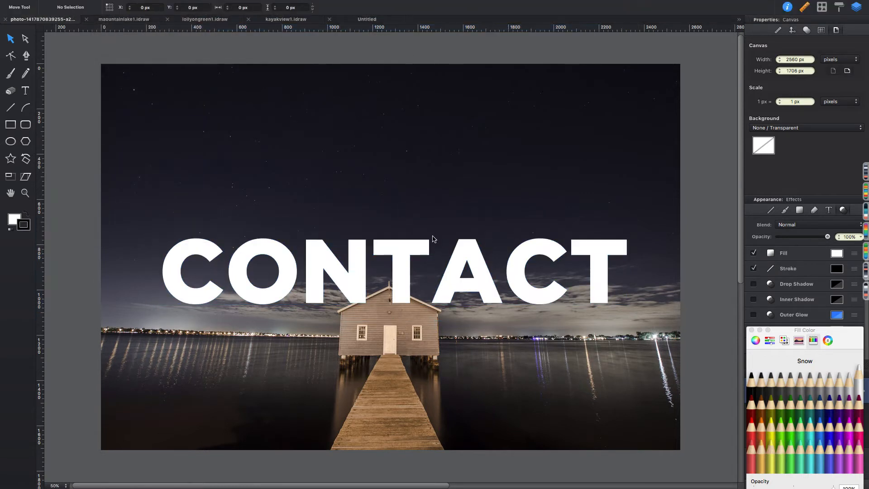
- Lower the opacity of the letter N to 48% and the first T to 41% so the roof shows through
left_click(410, 252)
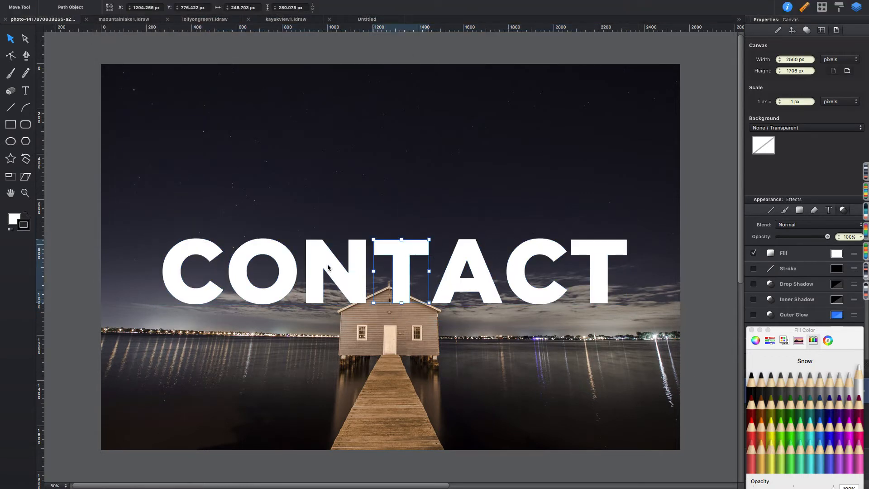
left_click(328, 268)
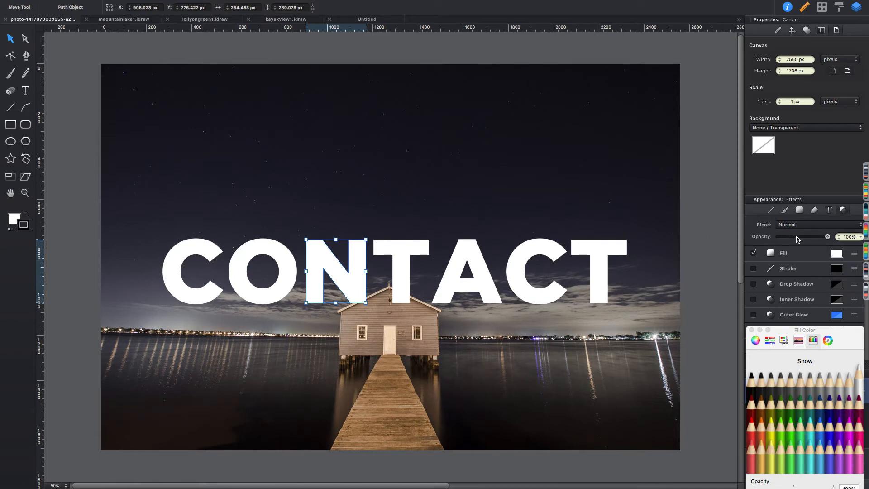
left_click(801, 237)
left_click(395, 245)
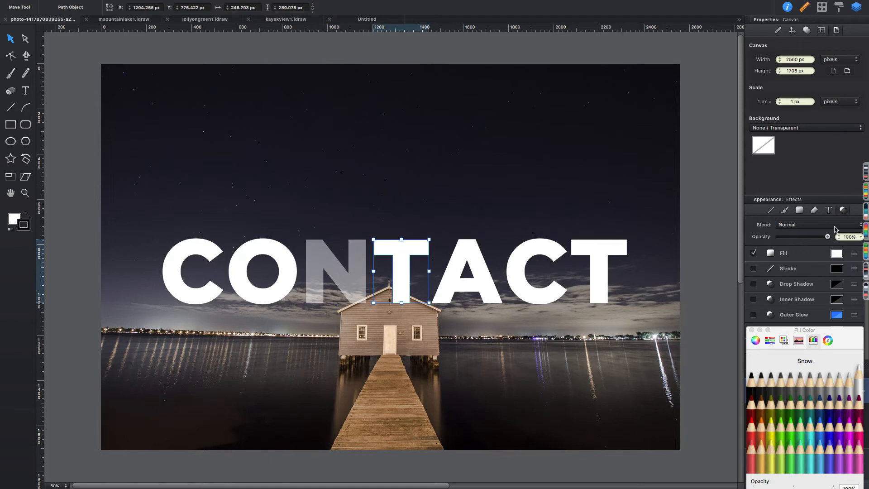
left_click(798, 236)
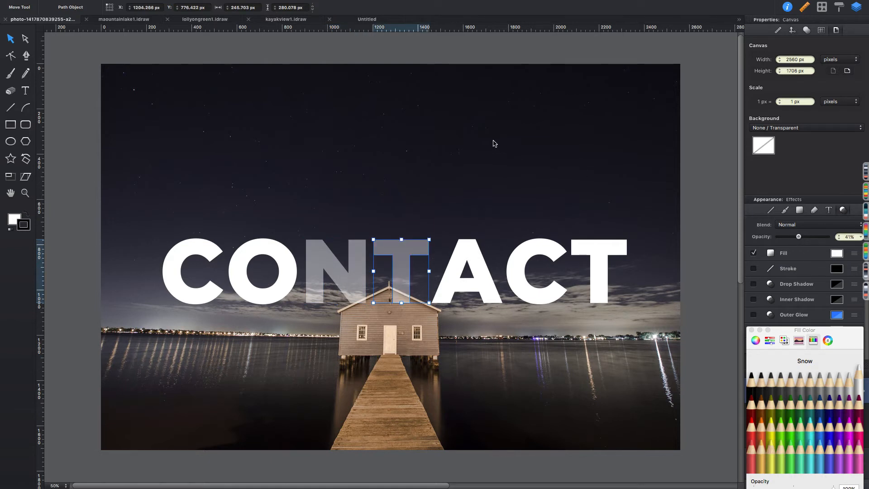
- Cut through the stem of the first T along the sloping roof edge with the Eraser
scroll(494, 144, "down", 2)
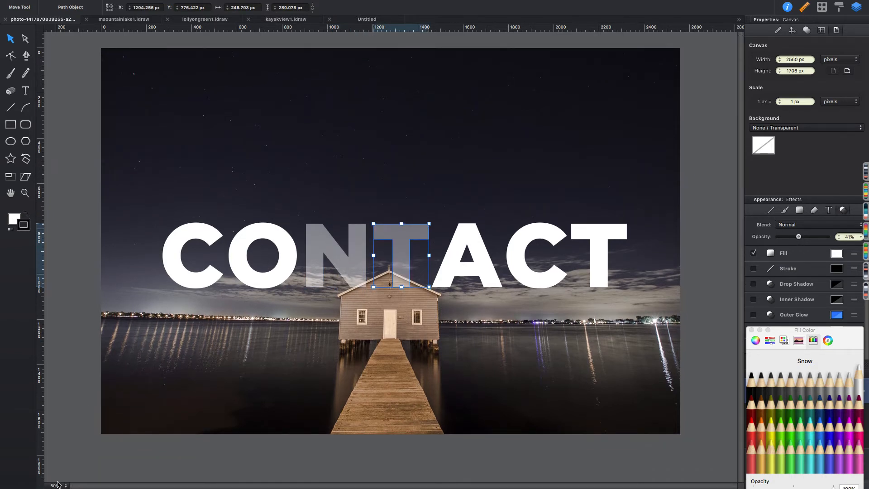
left_click(57, 485)
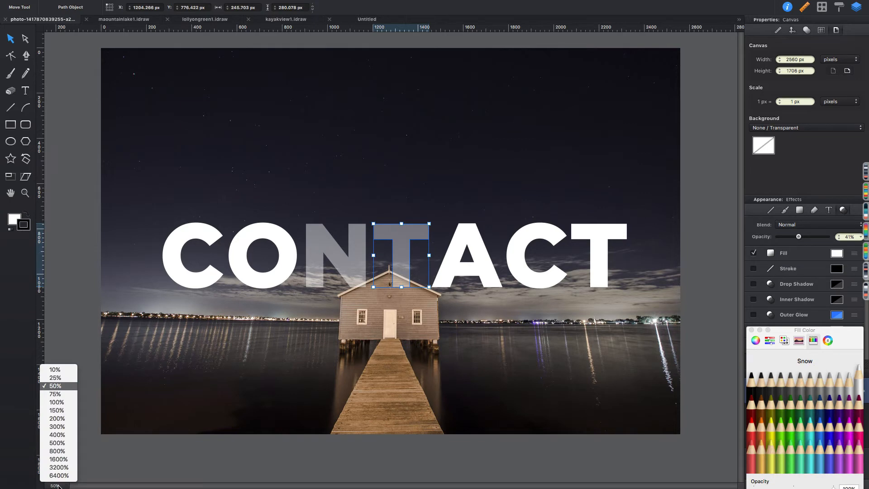
left_click(57, 419)
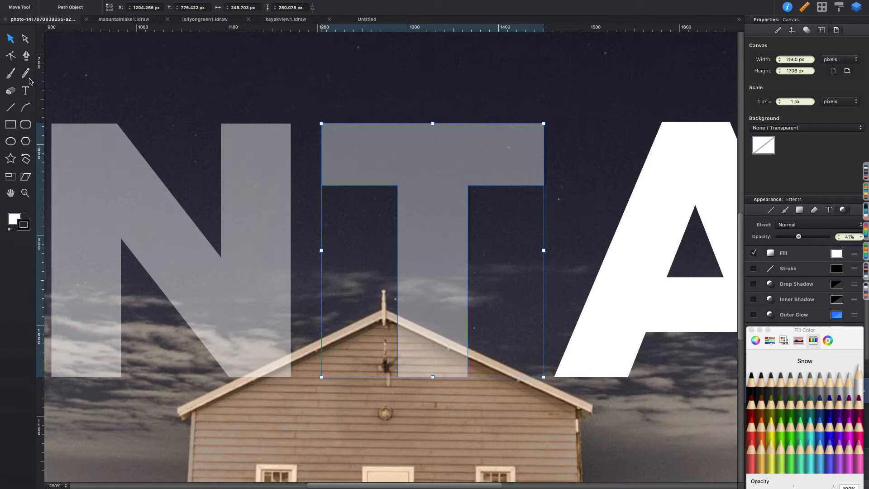
left_click(11, 91)
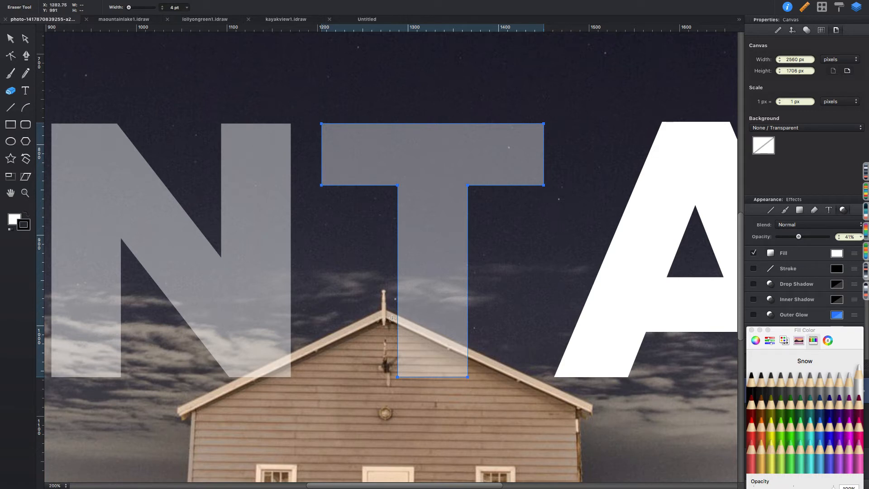
left_click_drag(392, 318, 474, 355)
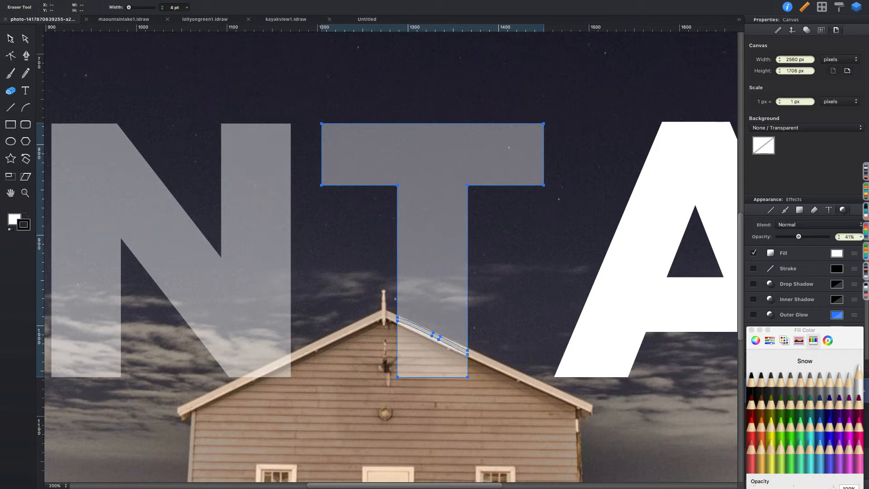
- Cut through the lower corner of the N where it overlaps the roof, using the Eraser along the roof edge
left_click(10, 39)
left_click(254, 225)
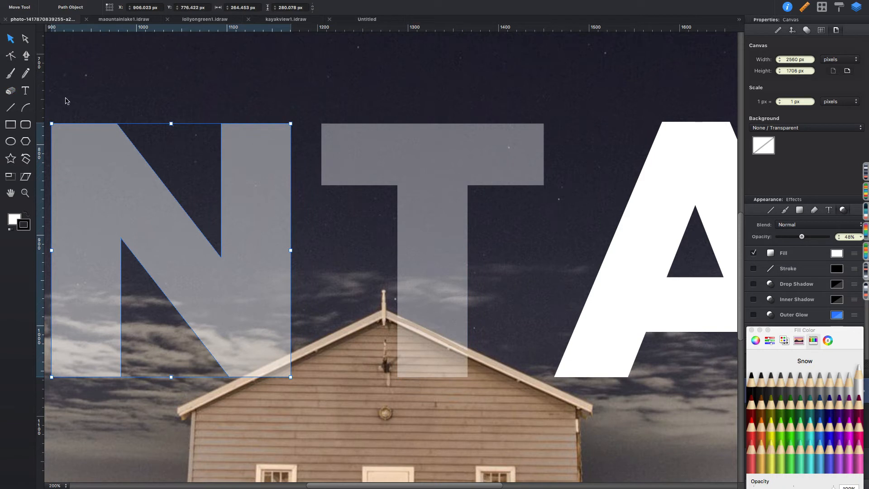
left_click(11, 91)
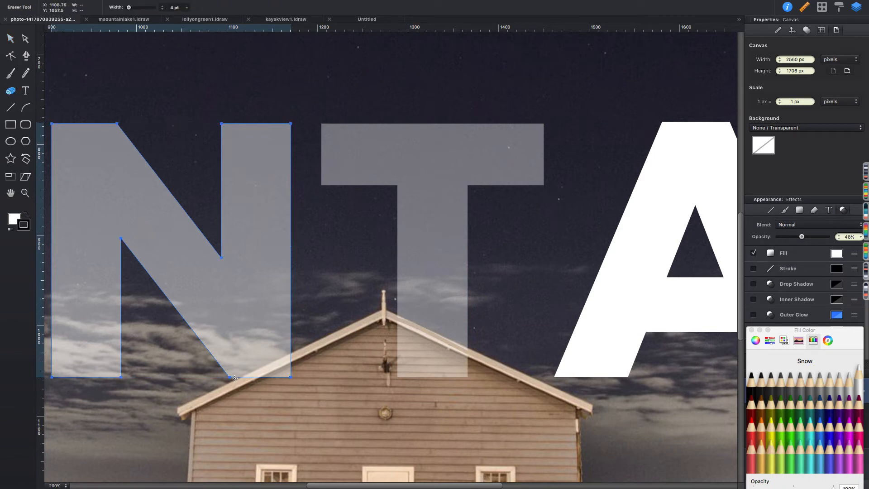
left_click_drag(237, 385, 315, 353)
left_click(12, 39)
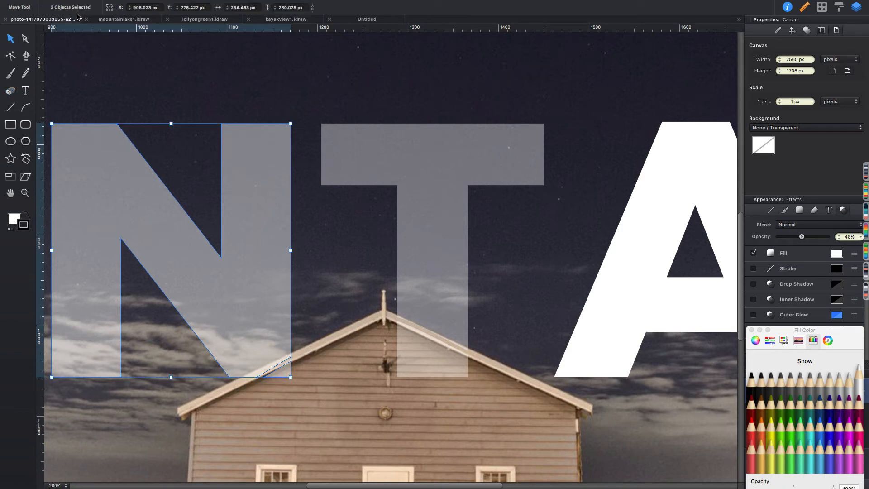
- Delete the cut-off pieces of the T and the N that lie below the roofline
left_click(24, 40)
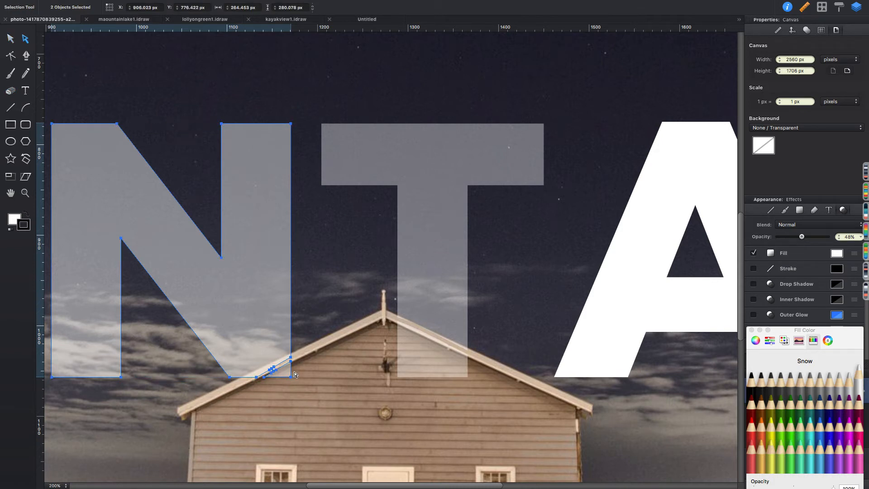
left_click(411, 370)
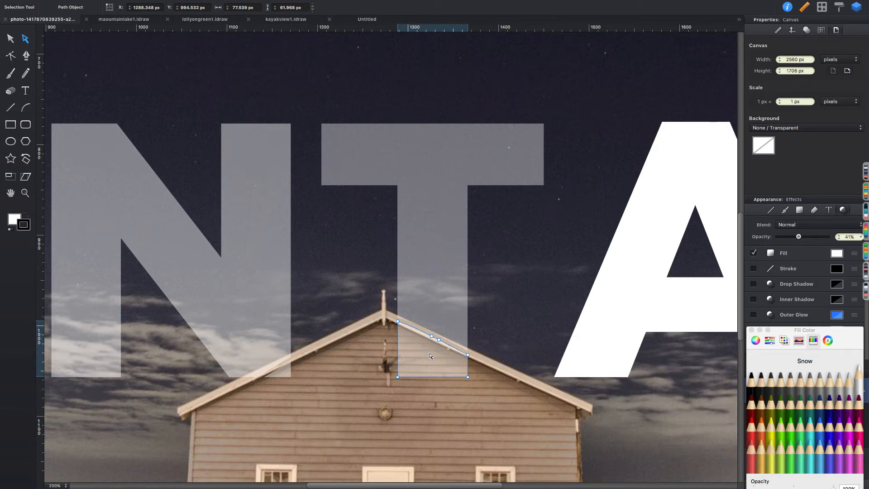
key("Delete")
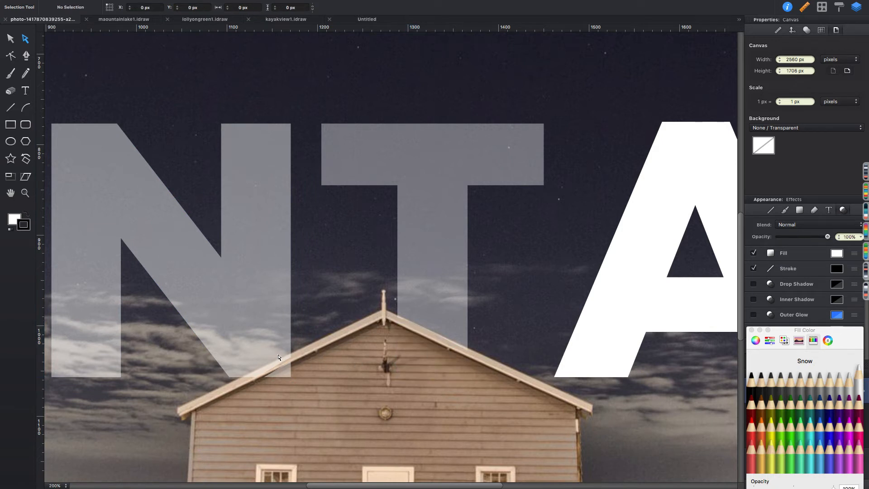
left_click(286, 374)
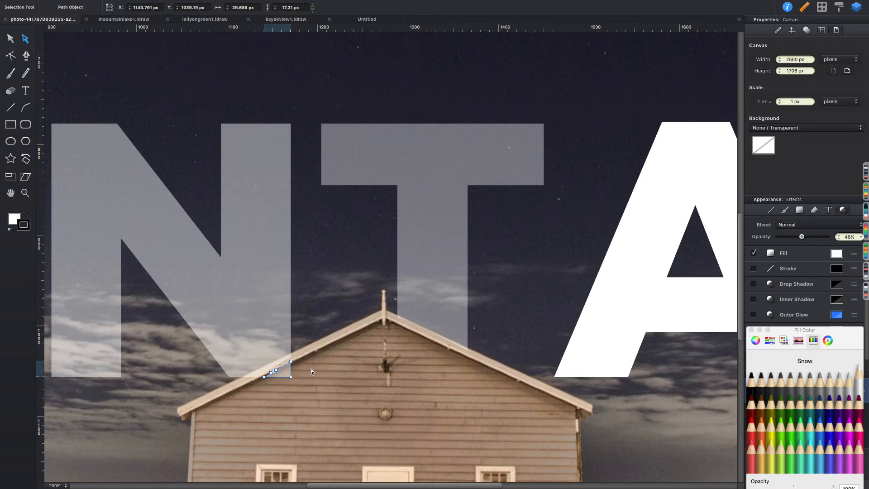
key("Delete")
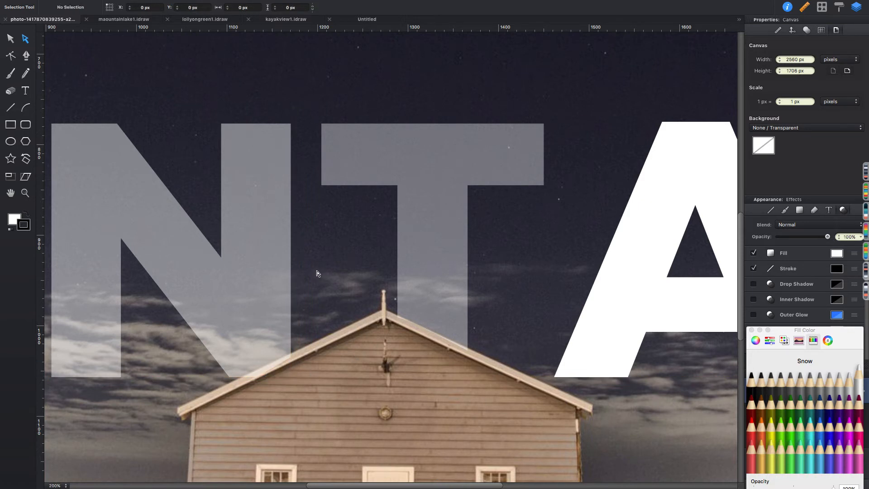
- Remove the two extra anchor points from the sloping cut edge of the first T with the Pen tool, working at 400% zoom
scroll(321, 259, "down", 1)
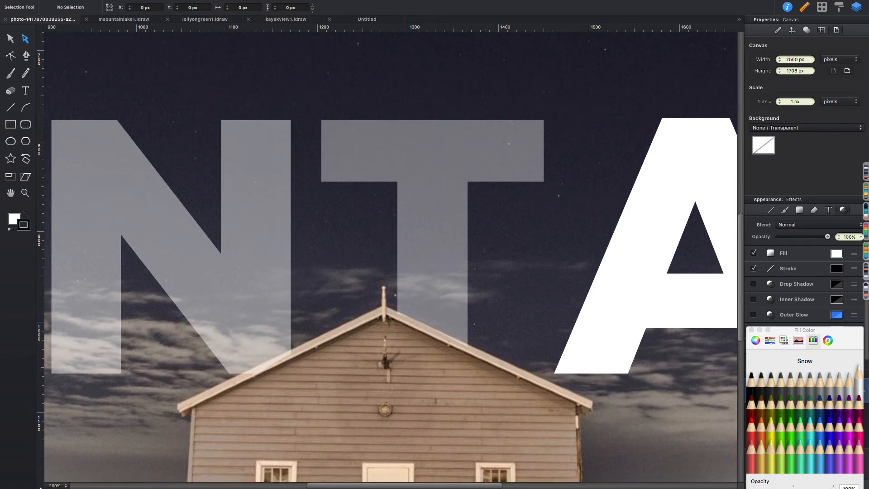
left_click(60, 485)
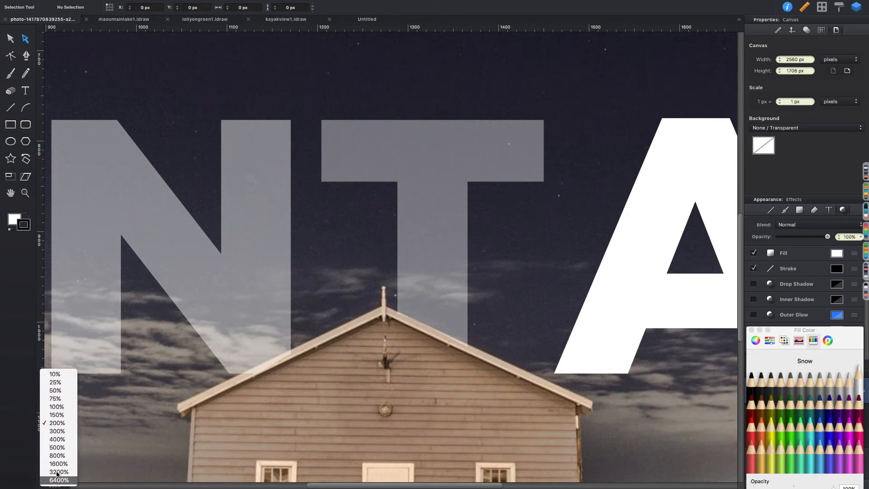
left_click(57, 439)
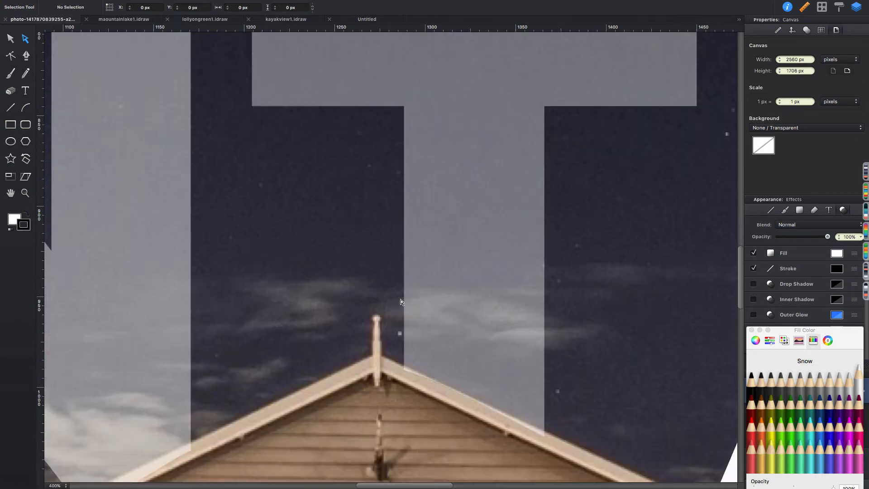
scroll(429, 286, "down", 5)
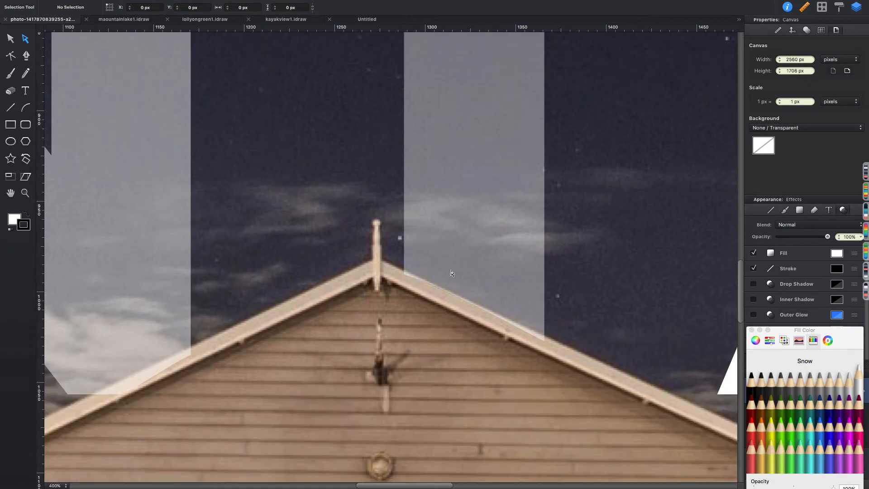
left_click(475, 259)
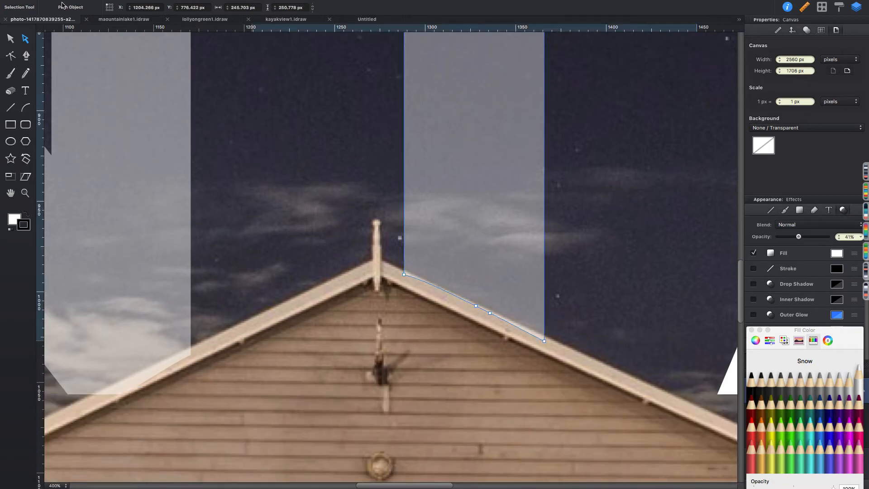
left_click(25, 56)
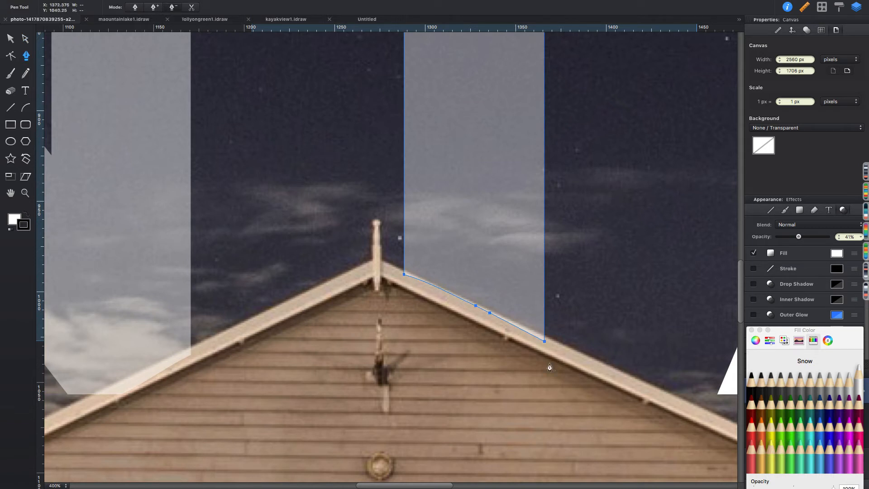
left_click(475, 306)
left_click(489, 313)
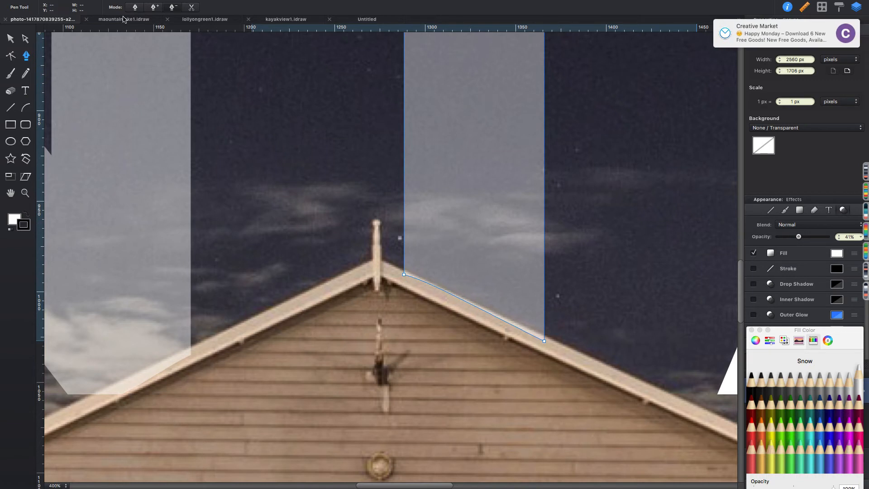
- Raise the two lower corner points of the first T and adjust its curve handles so the cut edge follows the roof
left_click(26, 39)
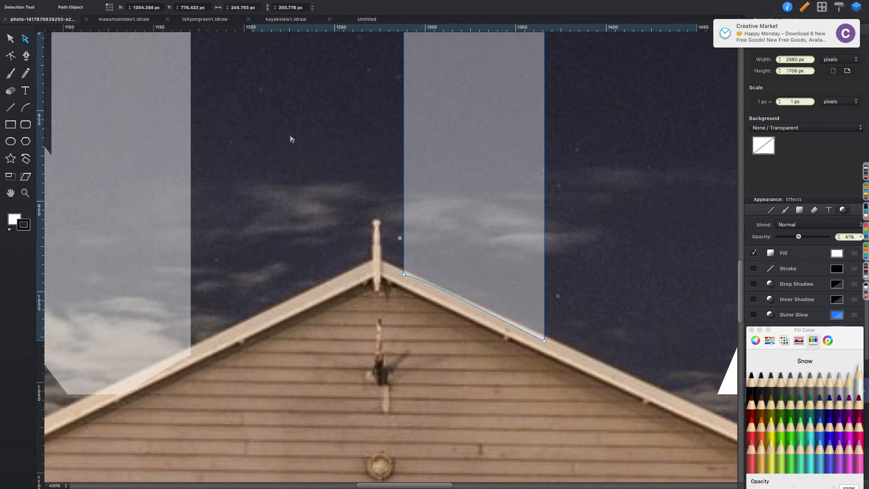
left_click(404, 272)
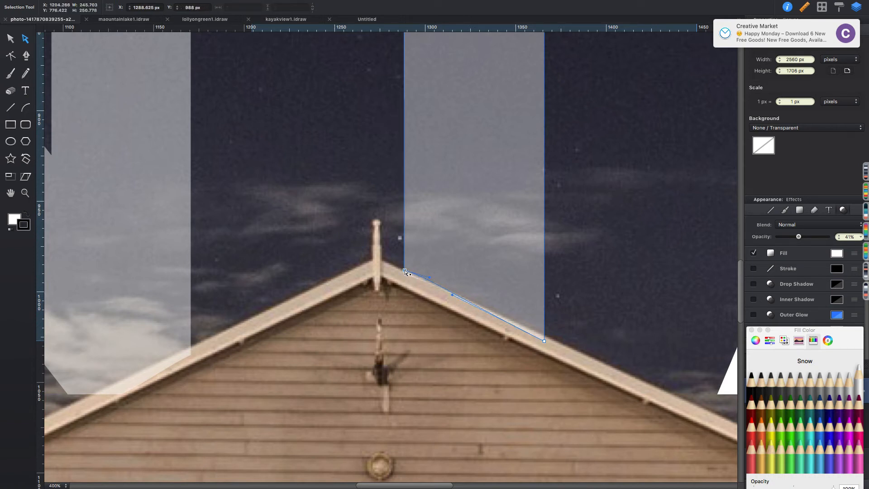
left_click_drag(406, 273, 405, 271)
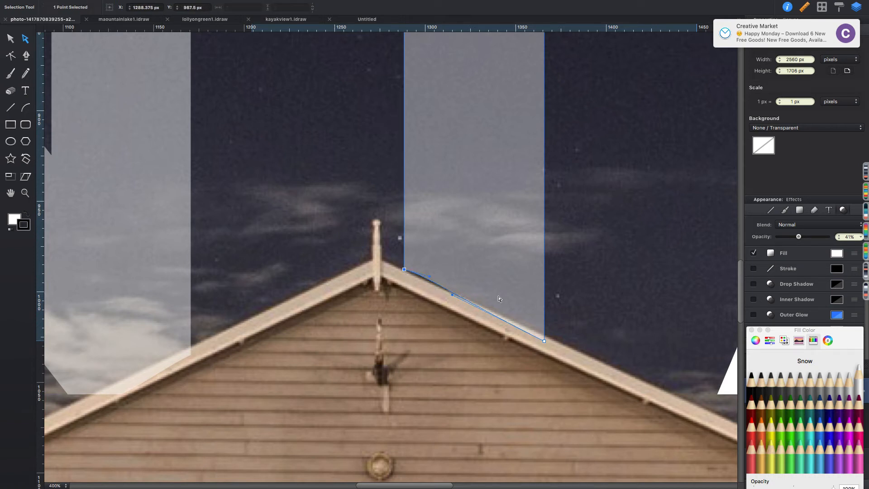
left_click_drag(545, 343, 545, 334)
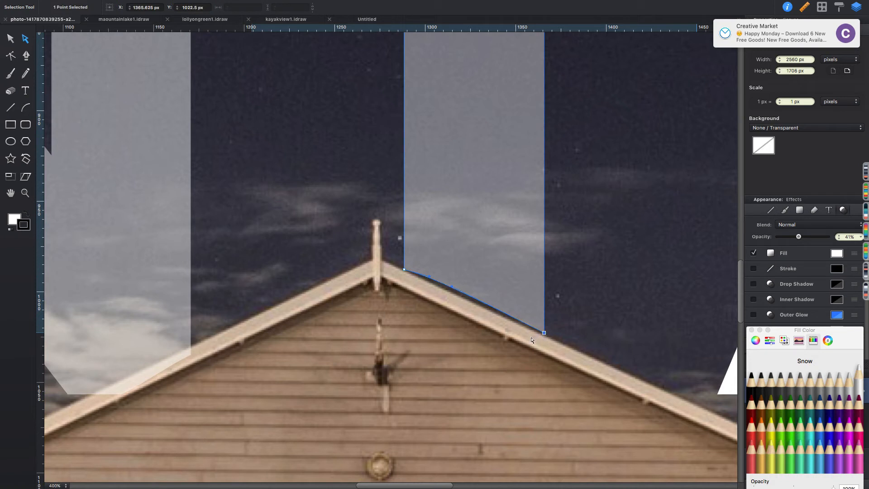
left_click(481, 306)
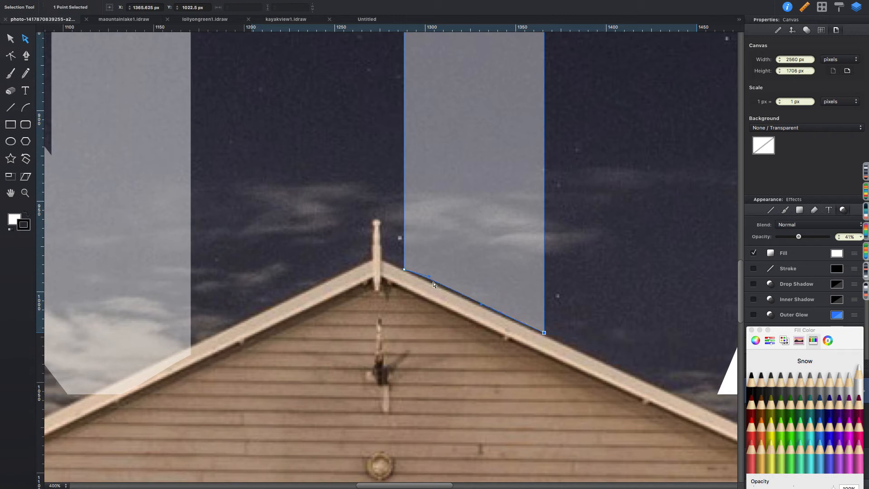
left_click(459, 296)
left_click(405, 269)
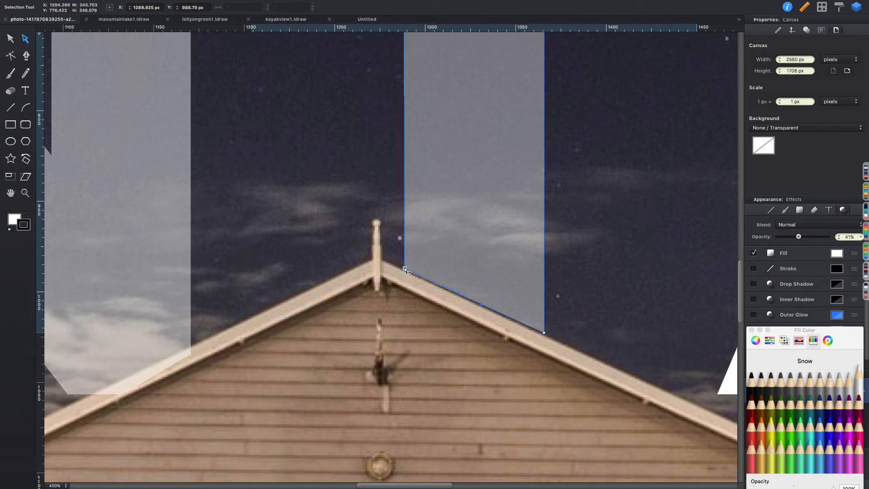
left_click_drag(406, 270, 404, 268)
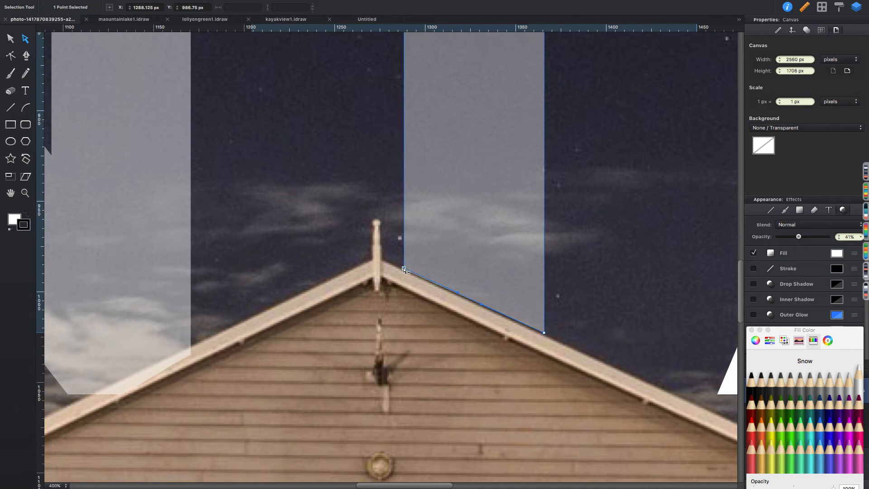
- Remove the three extra anchor points from the sloping cut edge of the N with the Pen tool
left_click(163, 323)
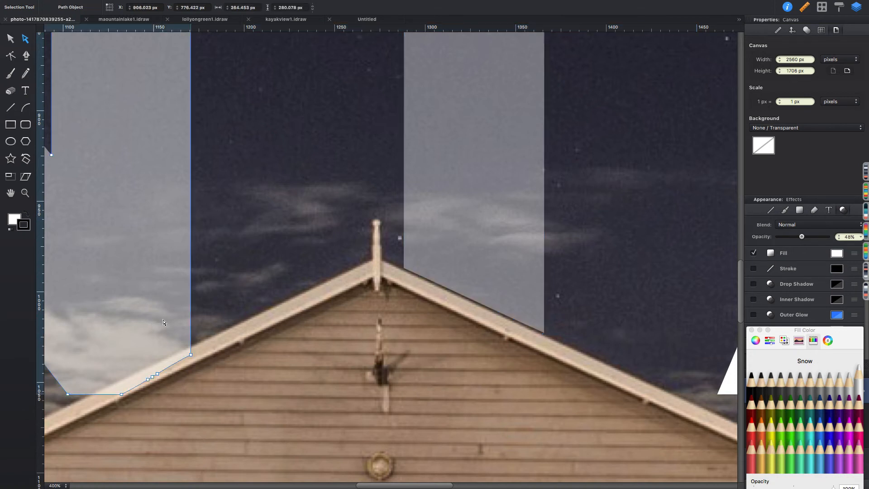
left_click(26, 55)
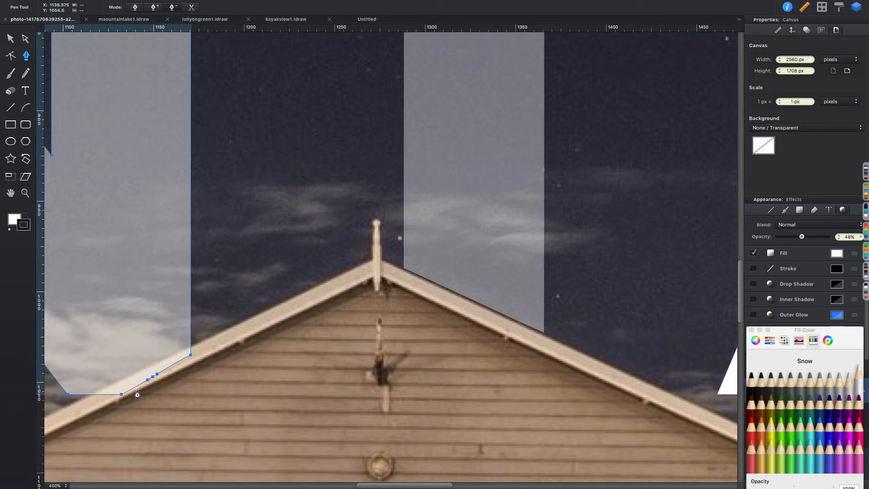
left_click(147, 379)
left_click(153, 376)
left_click(156, 375)
- Move the N's two cut corner points to the upper roof edge and adjust the curve handles so its edge follows the roofline
left_click(25, 40)
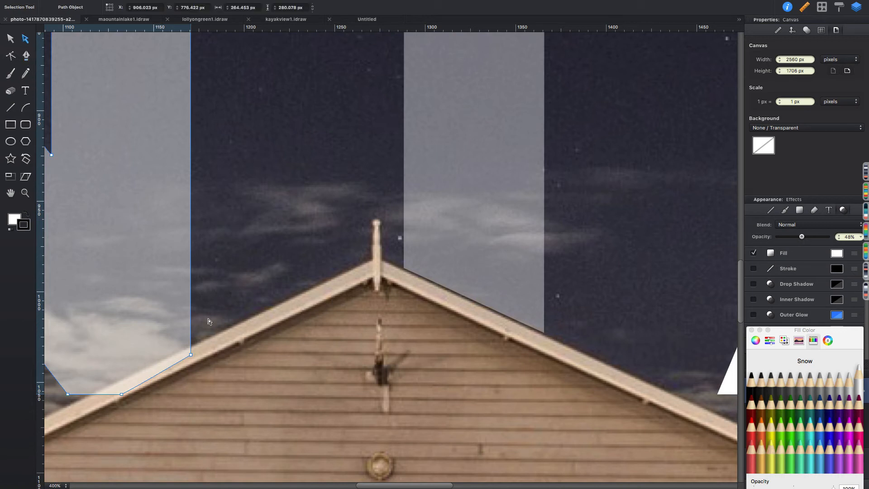
left_click_drag(190, 356, 190, 344)
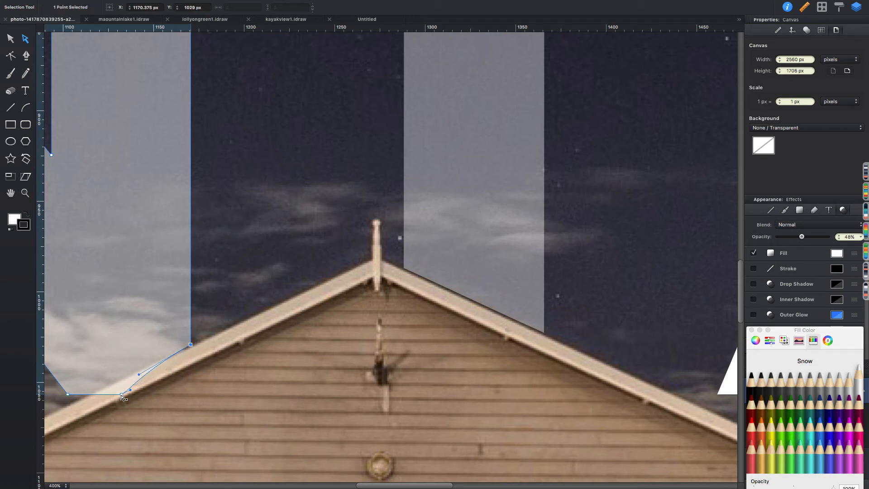
left_click_drag(122, 396, 86, 397)
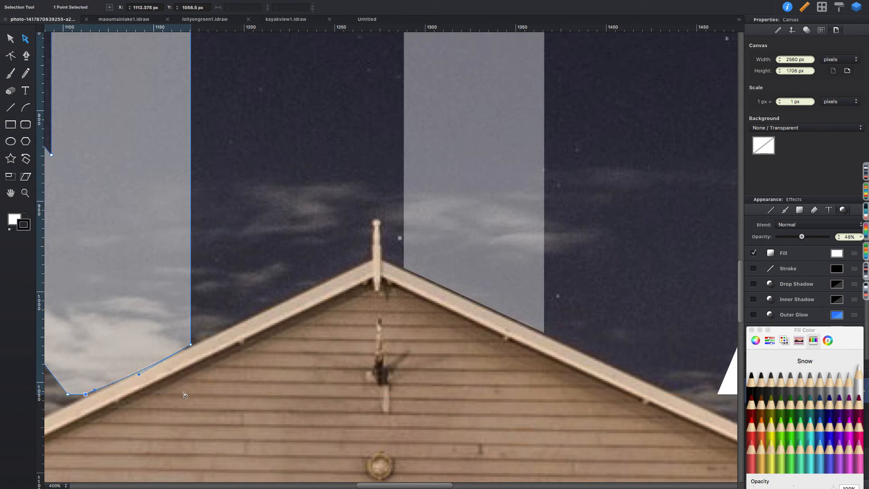
left_click_drag(138, 375, 136, 371)
left_click_drag(94, 390, 132, 375)
- Restore the N and the first T to full opacity, with the whole canvas in view at 50% zoom
left_click(10, 39)
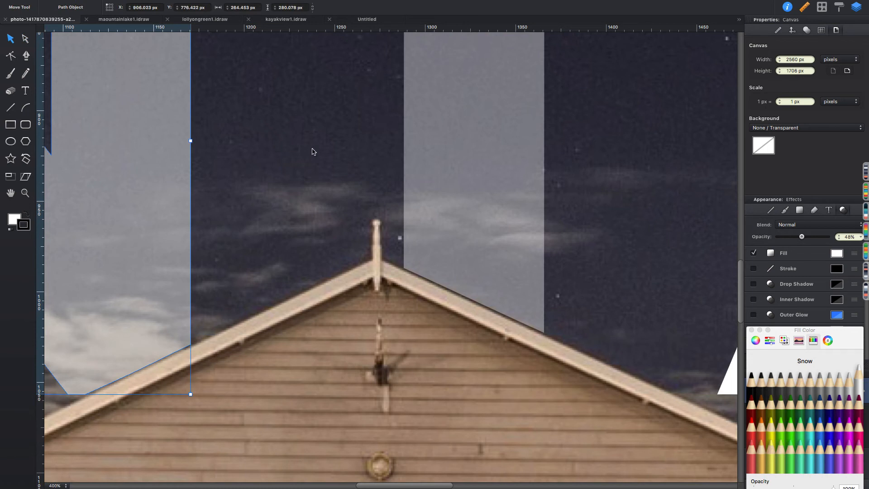
left_click(57, 485)
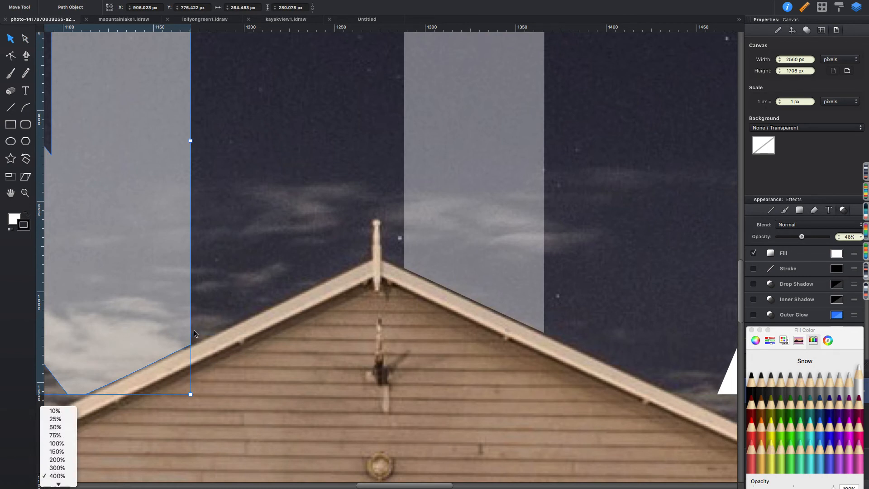
left_click(55, 426)
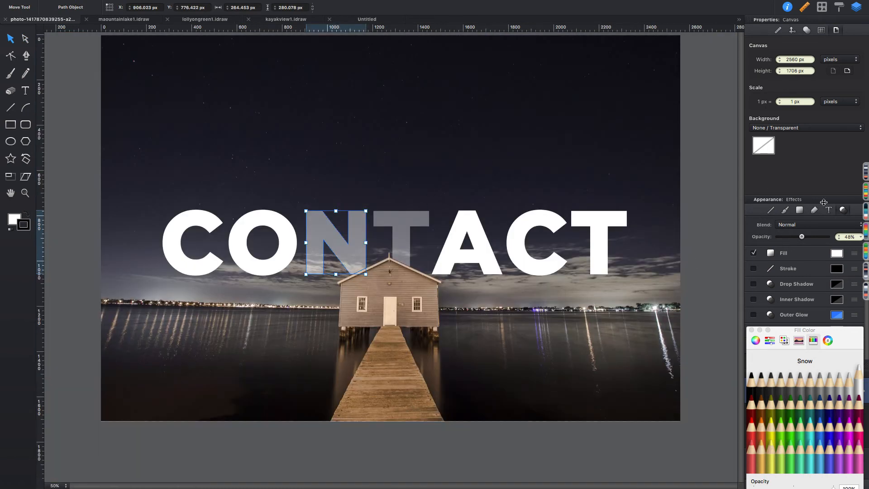
left_click_drag(802, 236, 828, 238)
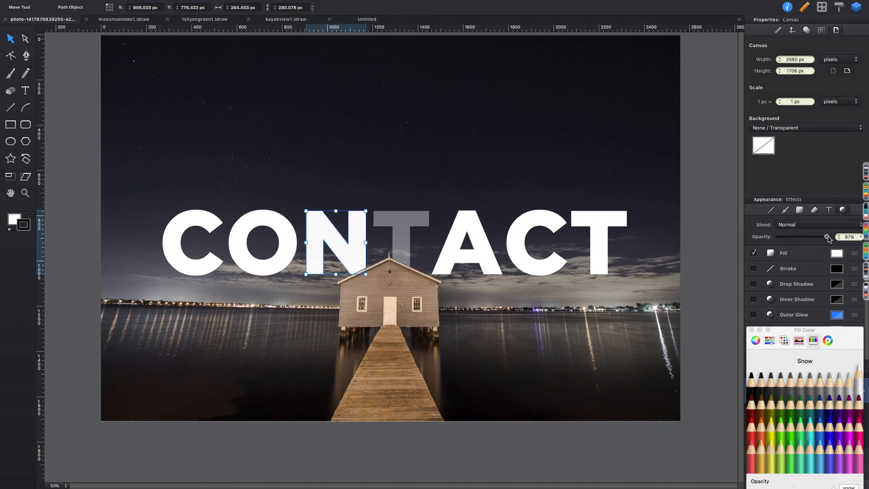
left_click(407, 226)
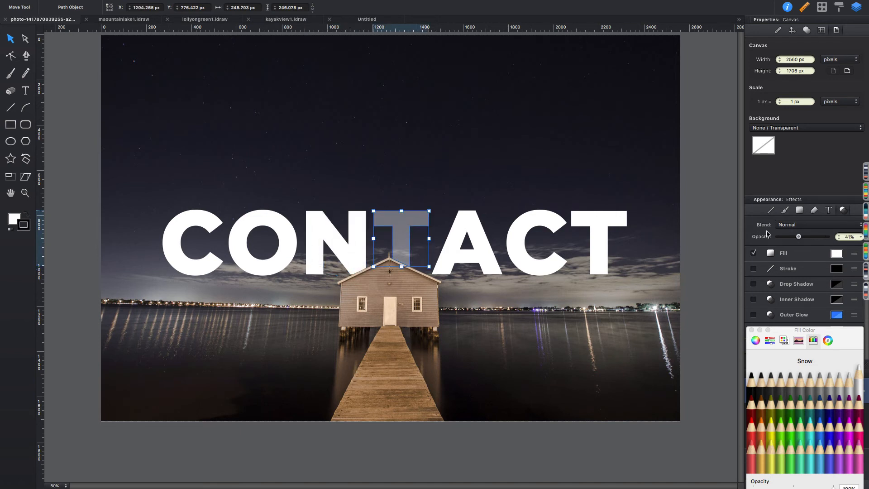
left_click_drag(799, 238, 832, 239)
- Delete the boathouse background photo, keeping only the CONTACT lettering on the canvas
left_click(615, 137)
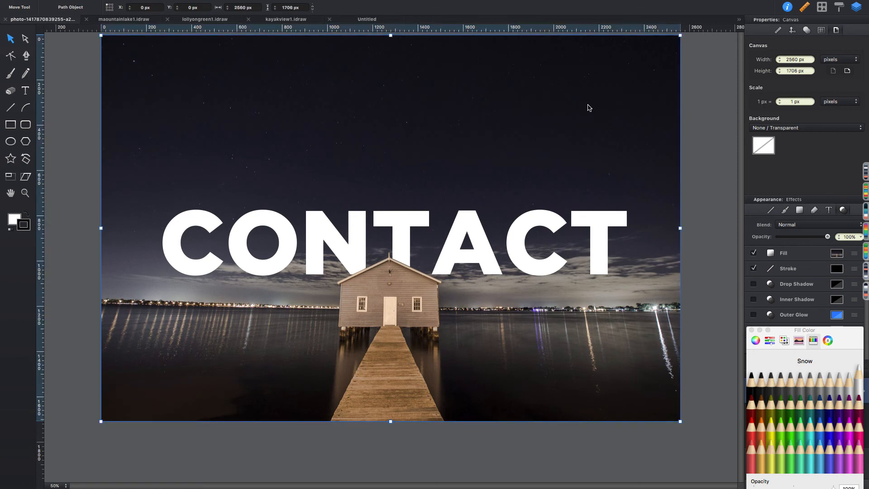
key("Delete")
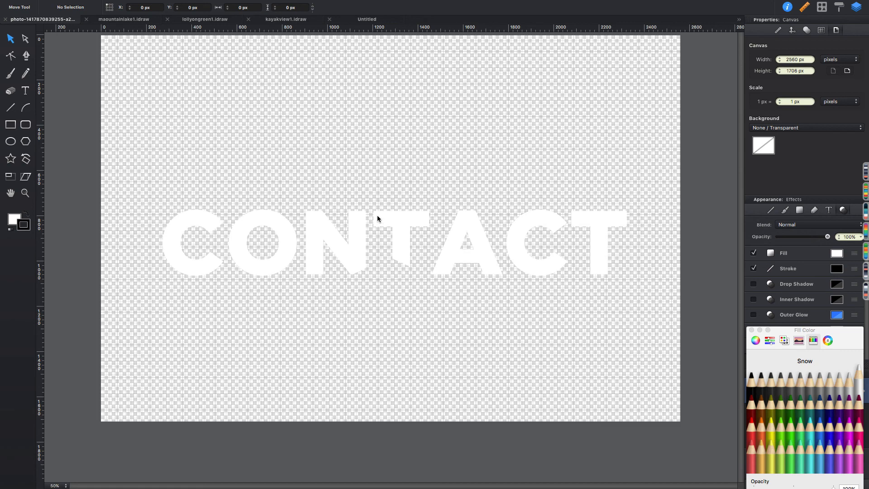
- Switch to the Untitled document and change the 72 px square's fill colour to Aqua
left_click(357, 21)
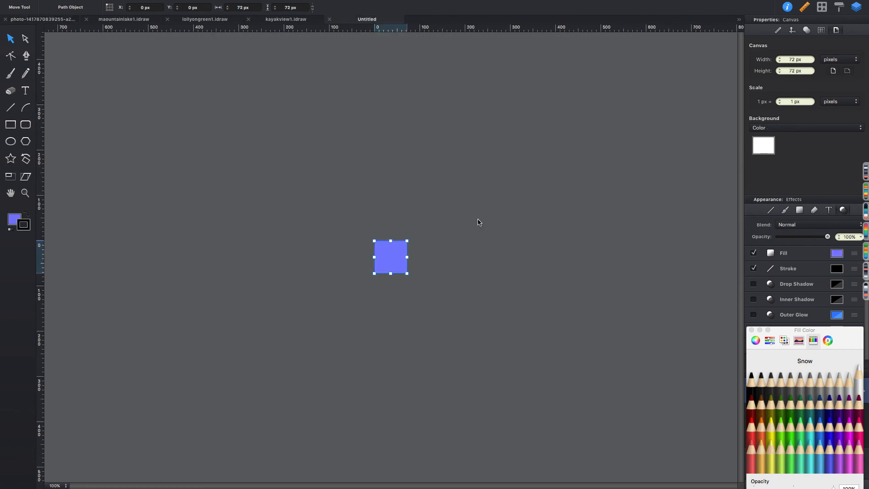
left_click(488, 193)
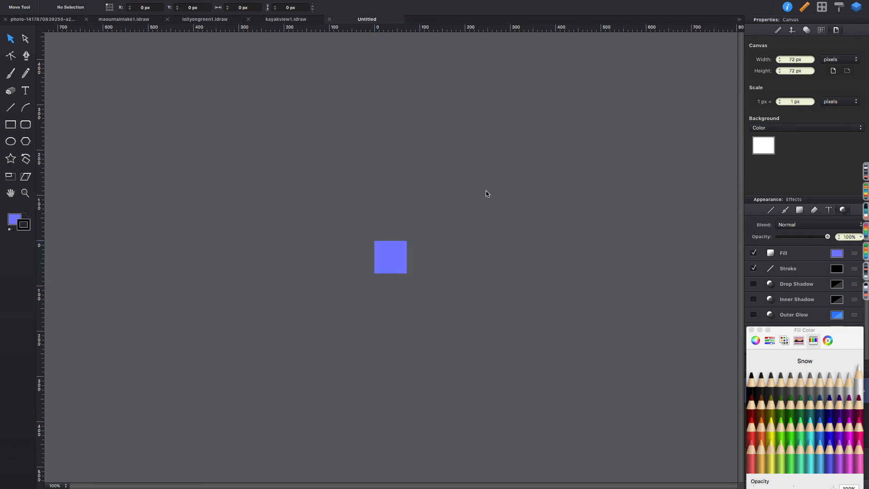
left_click(387, 251)
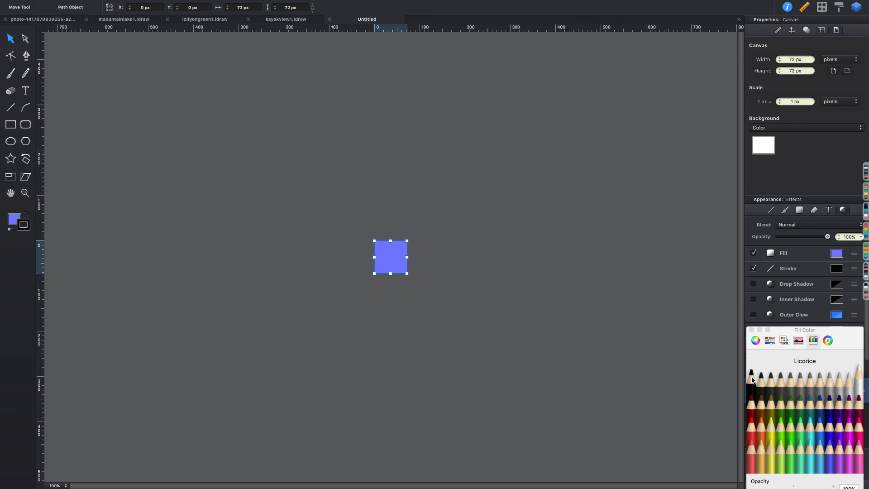
left_click(780, 425)
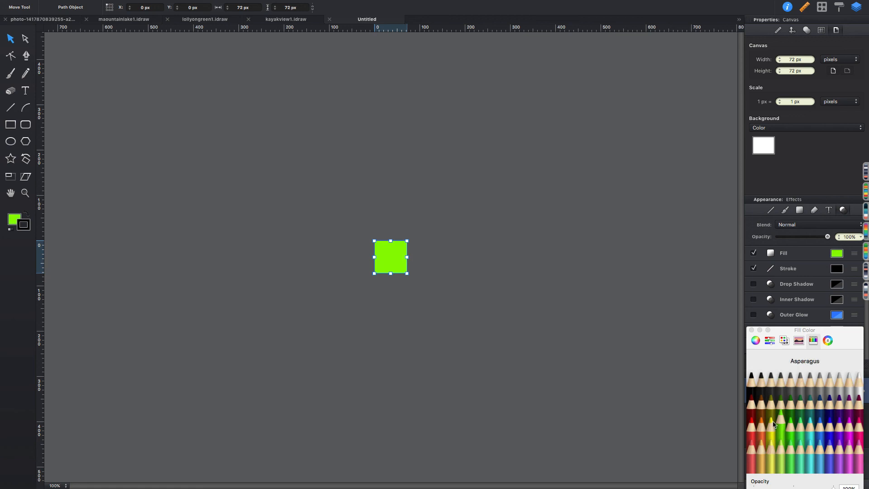
left_click(808, 421)
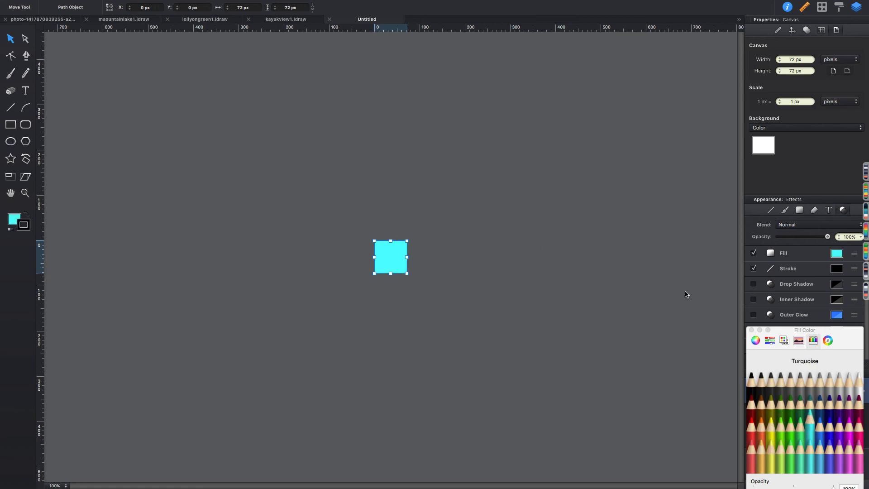
left_click(818, 421)
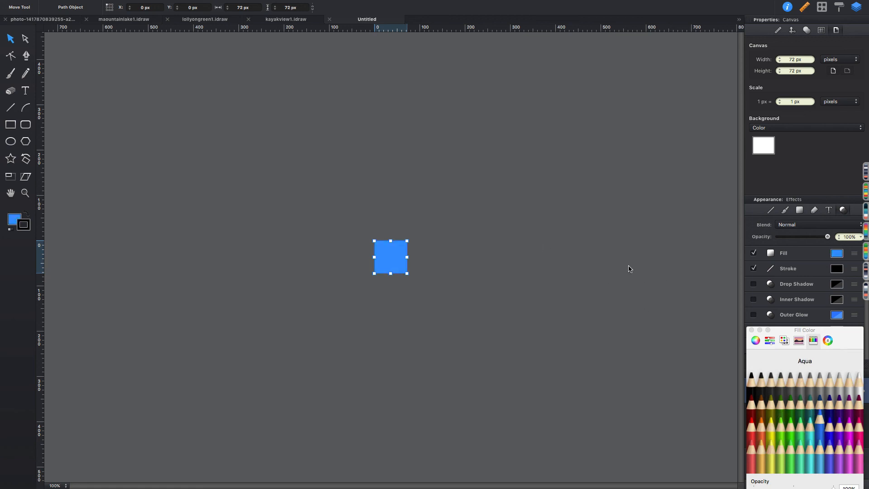
- Add the letter T as a black text object starting on the blue square, in Gotham Regular at 400 pt
left_click(25, 91)
left_click(389, 258)
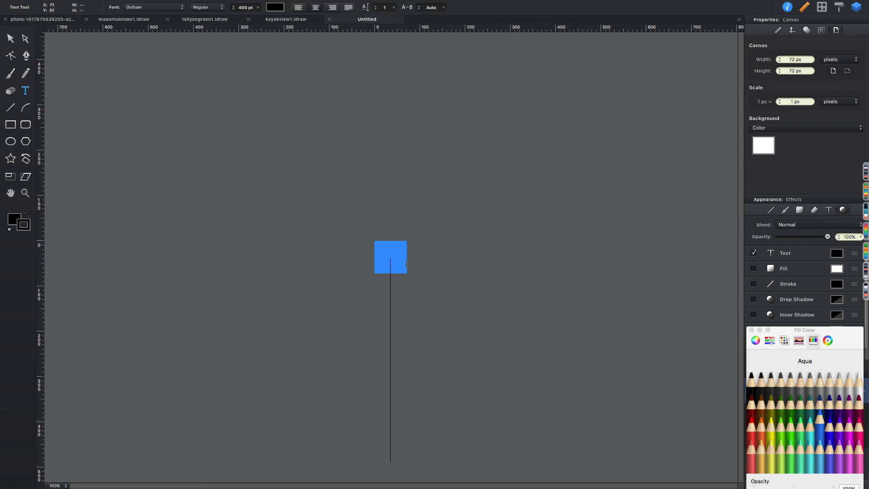
type("T")
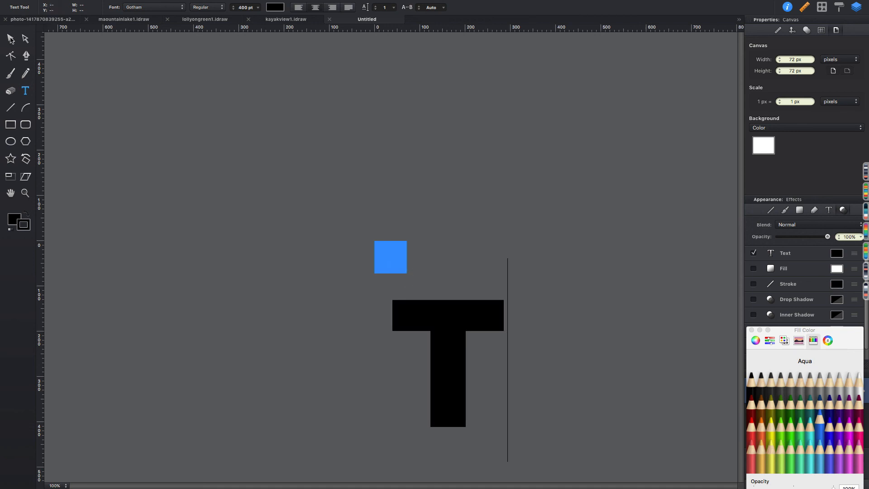
key("Escape")
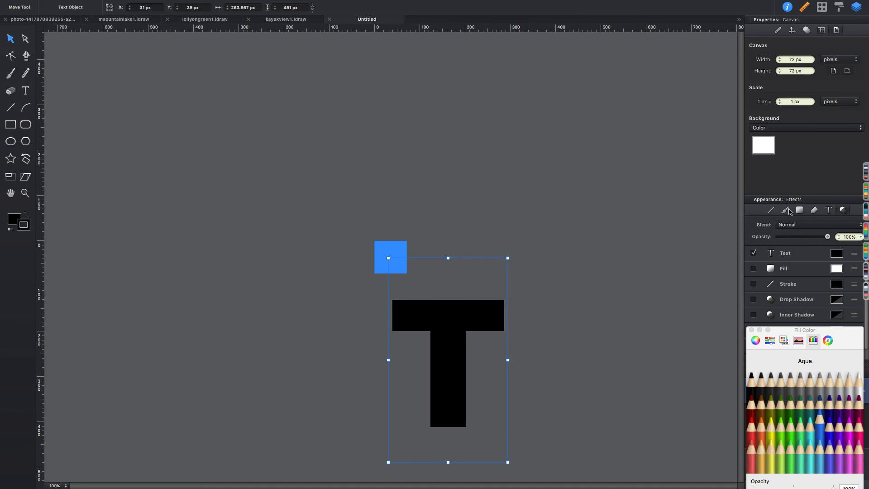
- Set the letter T's font size to 78 pt and move it so the glyph sits centred on the blue square
left_click(829, 210)
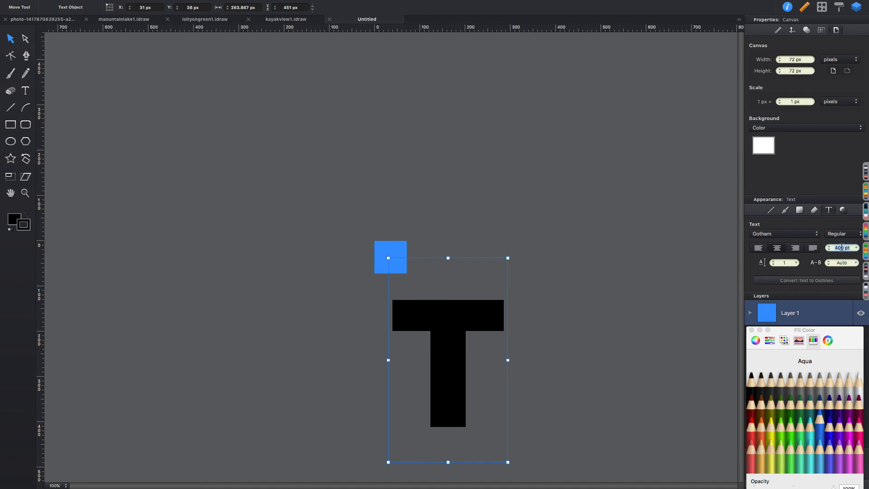
mouse_move(868, 235)
type("78")
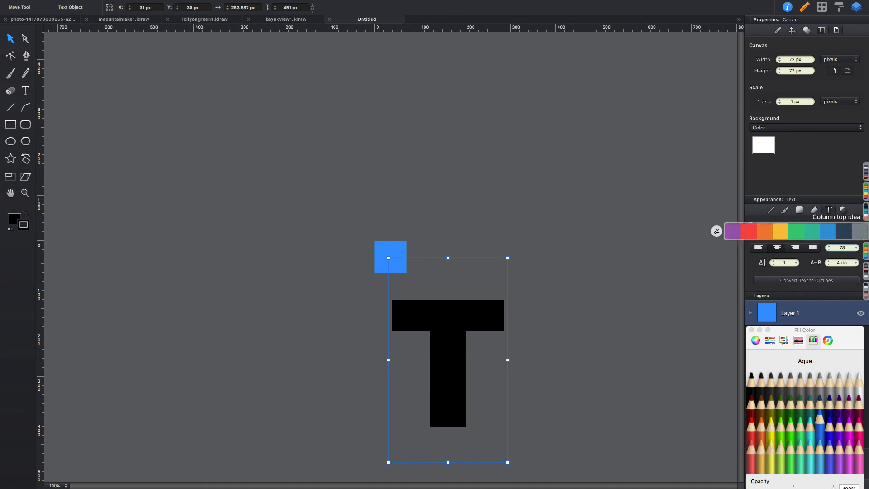
key("Return")
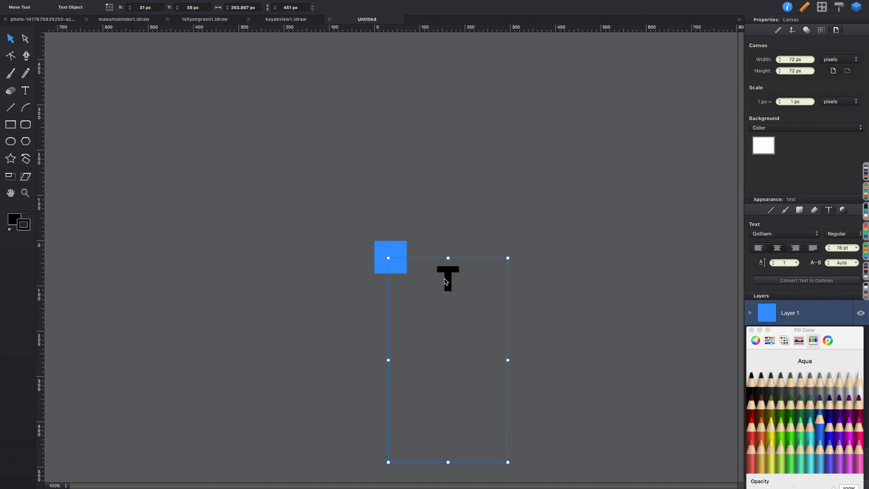
left_click_drag(448, 277, 392, 259)
left_click(415, 174)
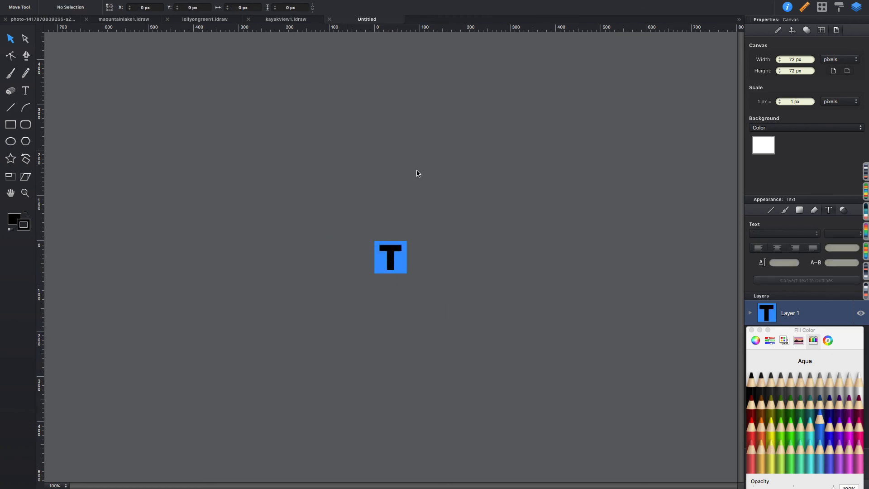
- Change the letter T's fill colour to Snow and nudge the text object 1 px to the right on the blue square
left_click(392, 265)
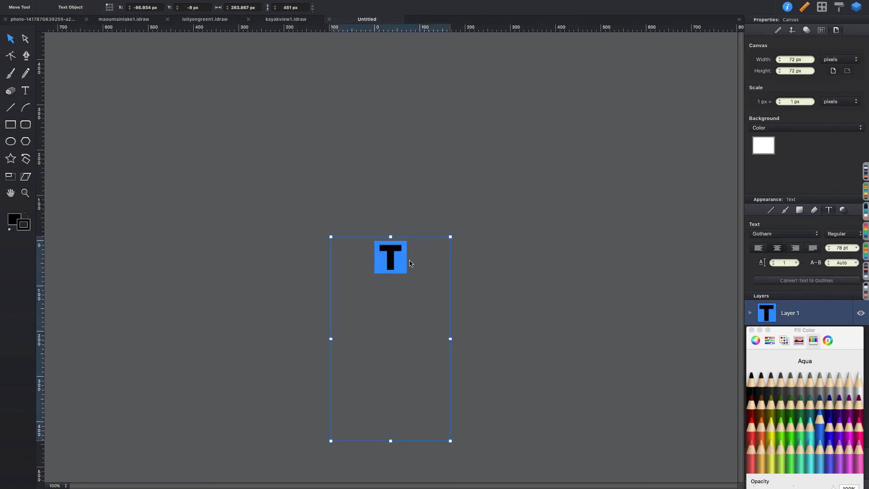
left_click(852, 385)
left_click(859, 379)
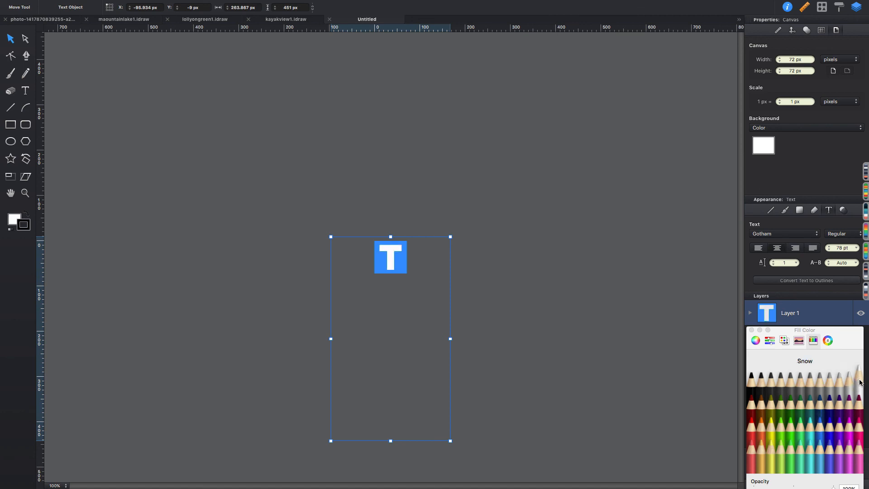
left_click(514, 184)
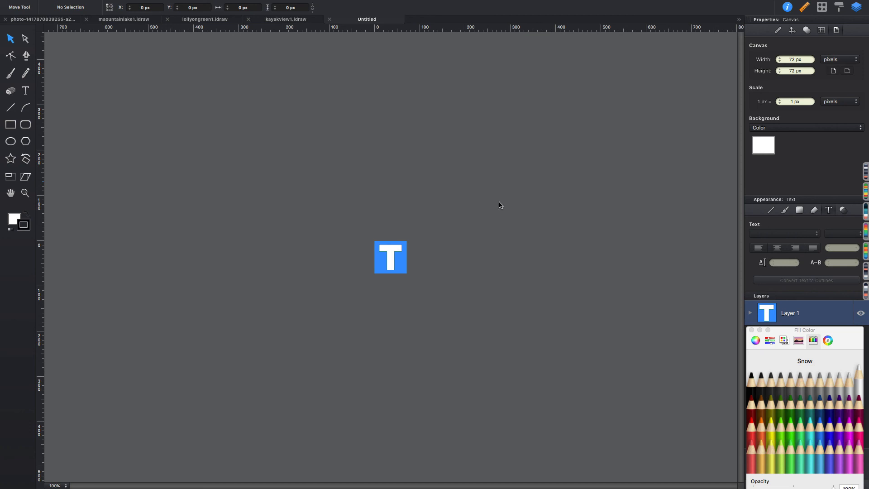
left_click(392, 255)
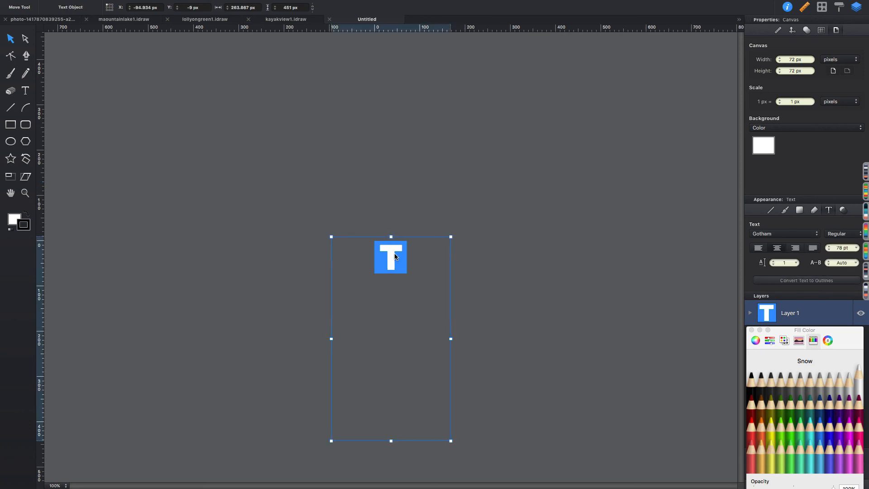